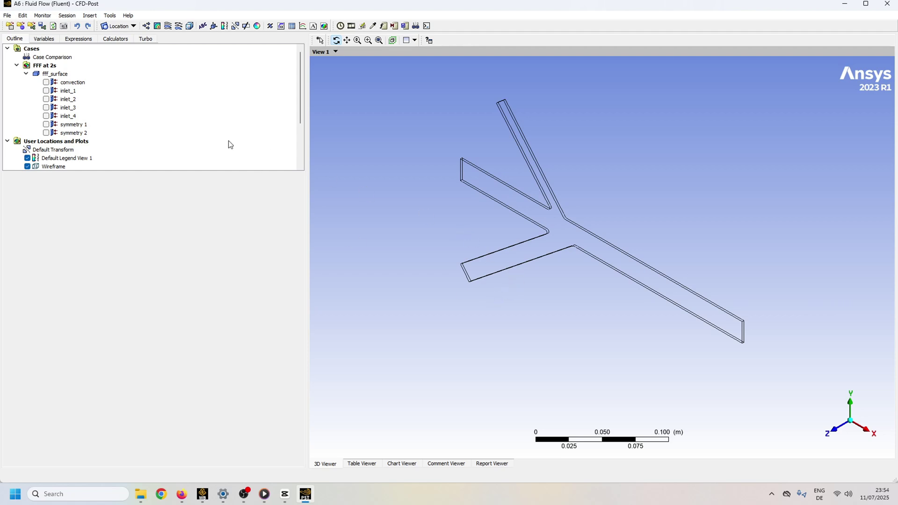
# Create a contour named velocity and assign it to the convection surface, all four inlets and both symmetry boundaries
pyautogui.click(158, 27)
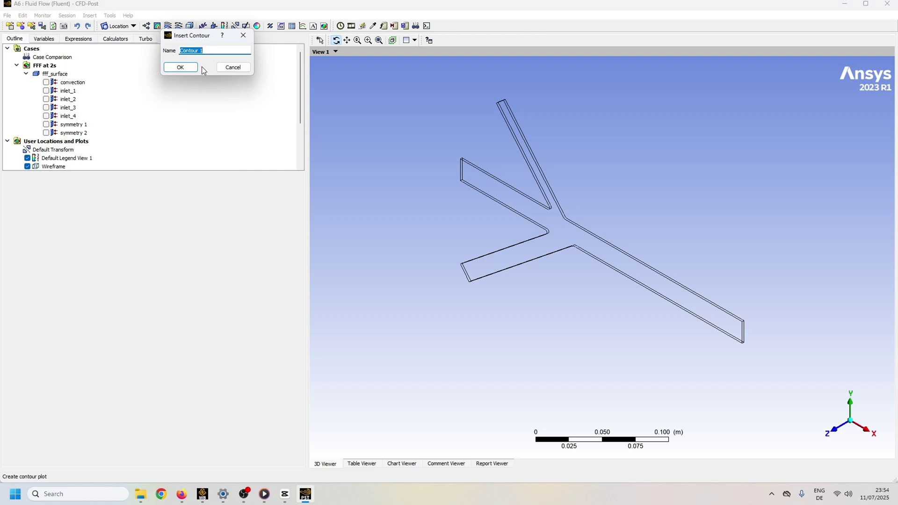
pyautogui.write('velocity')
pyautogui.click(185, 68)
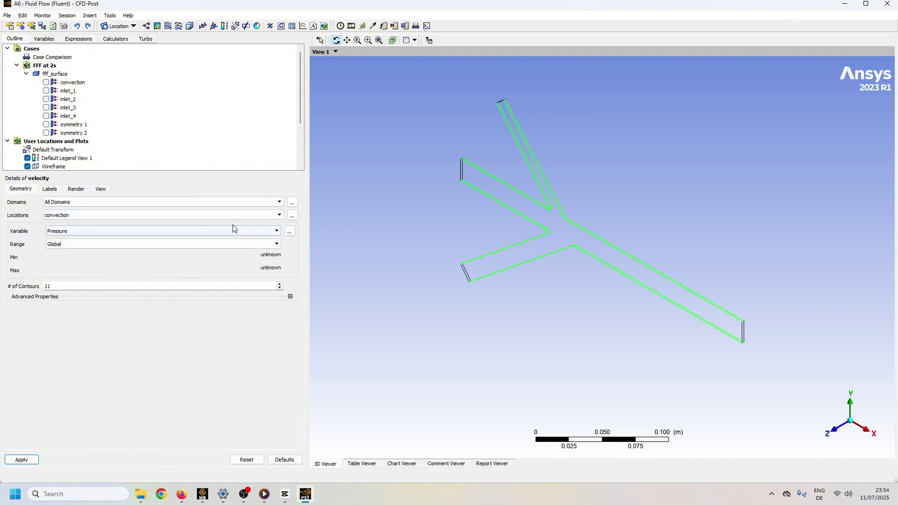
pyautogui.click(292, 215)
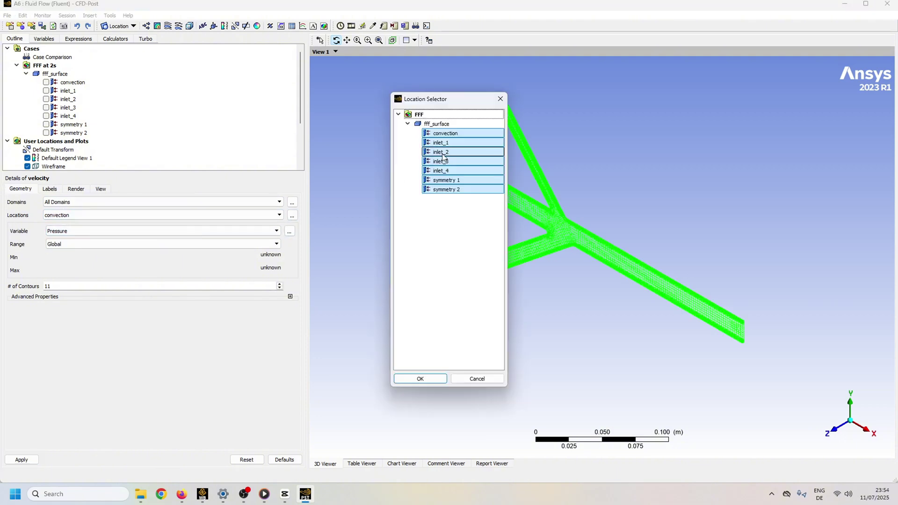
pyautogui.click(423, 382)
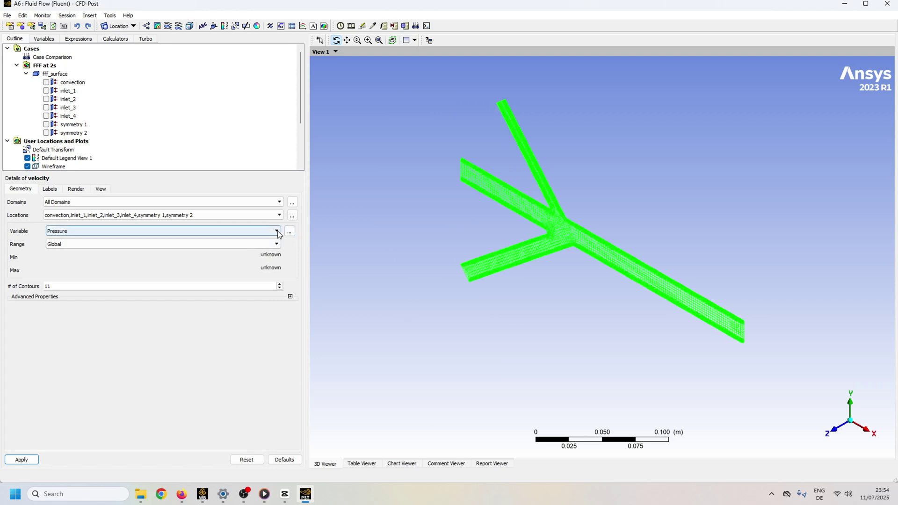
# Set the velocity contour's variable to Velocity with 25 contours and plot it
pyautogui.click(147, 231)
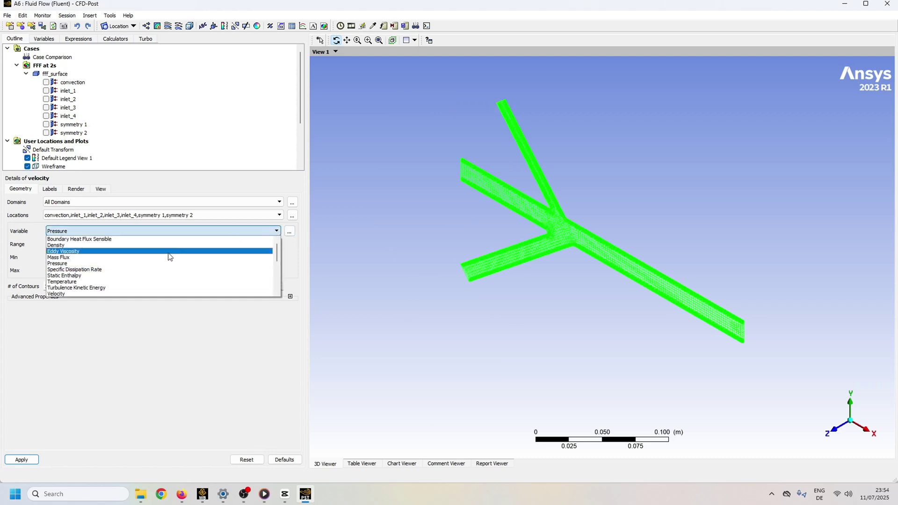
pyautogui.click(128, 294)
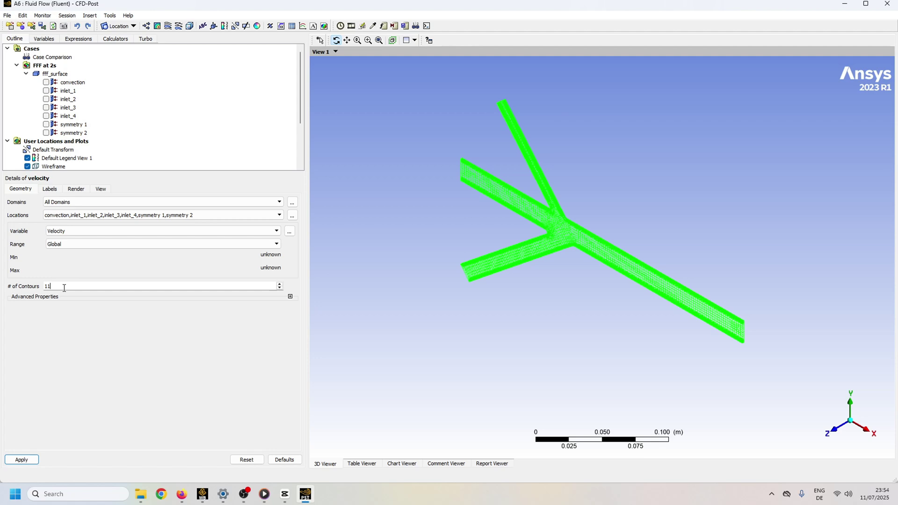
pyautogui.press('BackSpace')
pyautogui.press('BackSpace')
pyautogui.write('25')
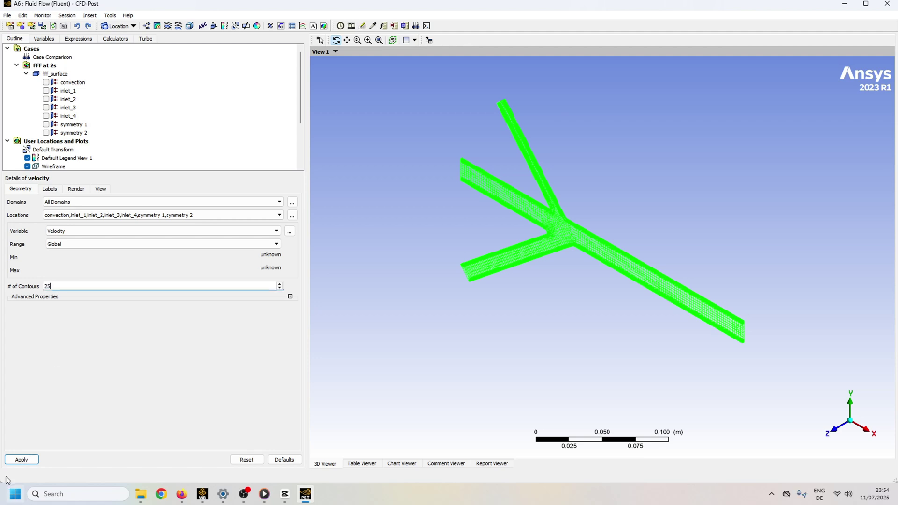
pyautogui.click(21, 460)
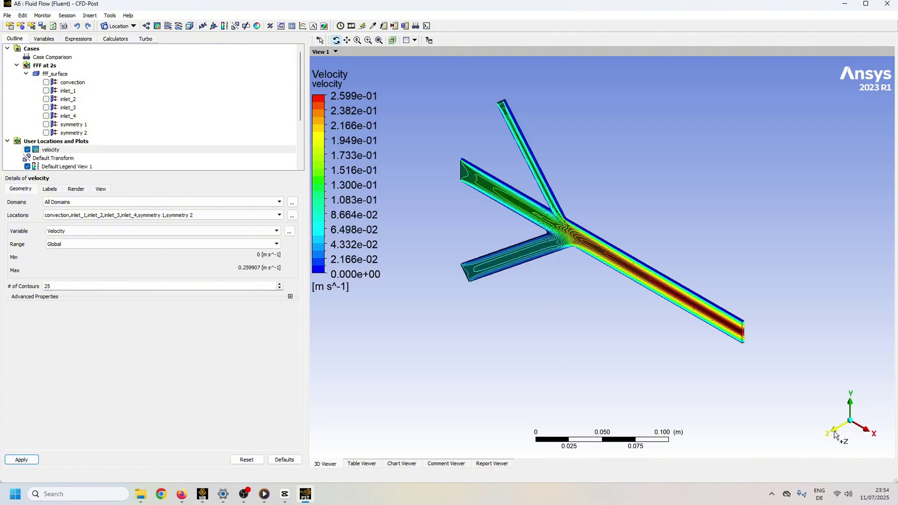
# Make the default legend horizontal, with X justification set to Center and Y justification set to Bottom
pyautogui.click(836, 435)
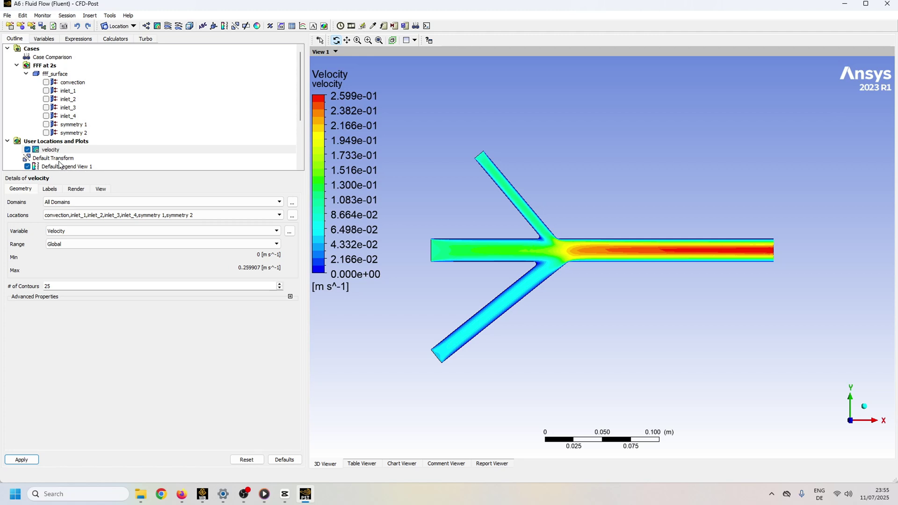
pyautogui.scroll(-1, 51, 163)
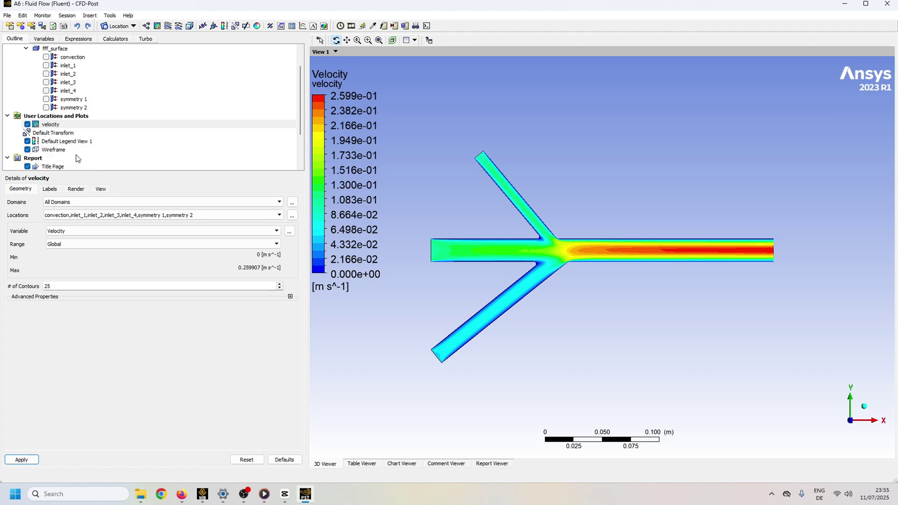
pyautogui.click(54, 143)
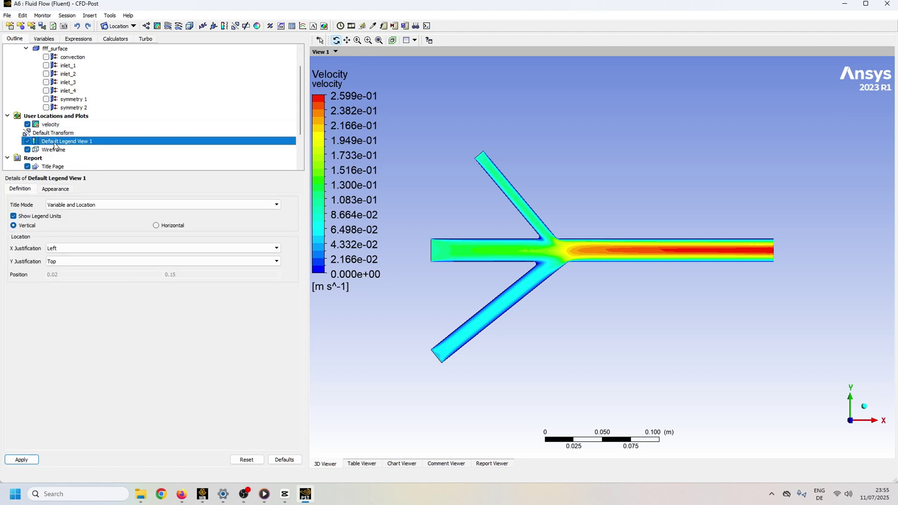
pyautogui.click(156, 226)
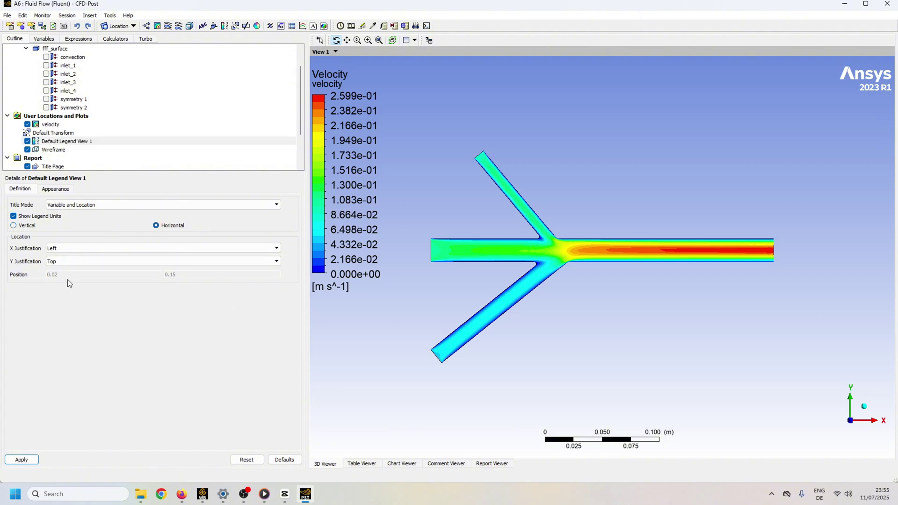
pyautogui.click(278, 250)
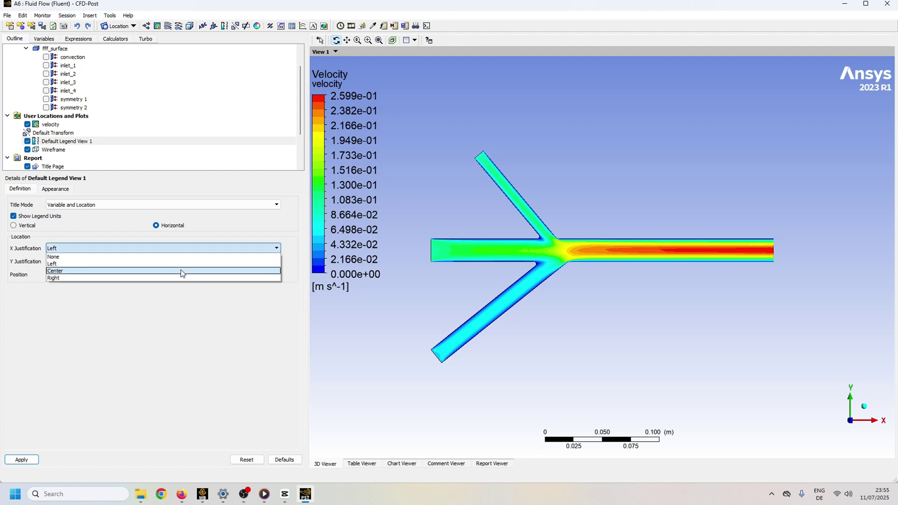
pyautogui.click(181, 270)
pyautogui.click(271, 265)
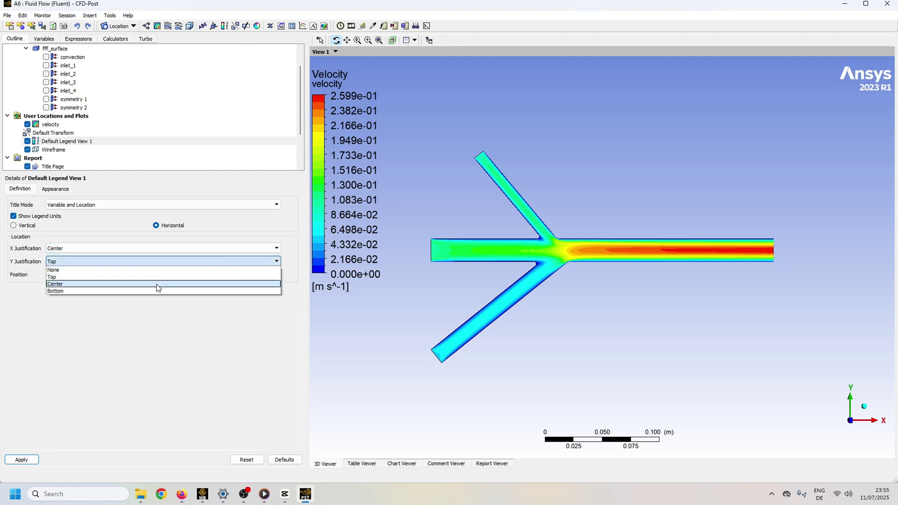
pyautogui.click(150, 293)
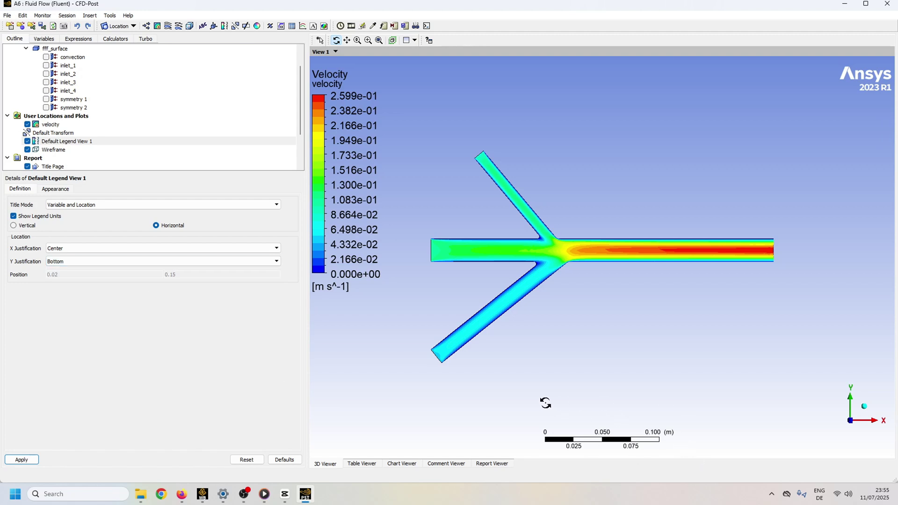
# Set the legend's number format to Fixed with a precision of 4 and apply the legend settings
pyautogui.click(60, 190)
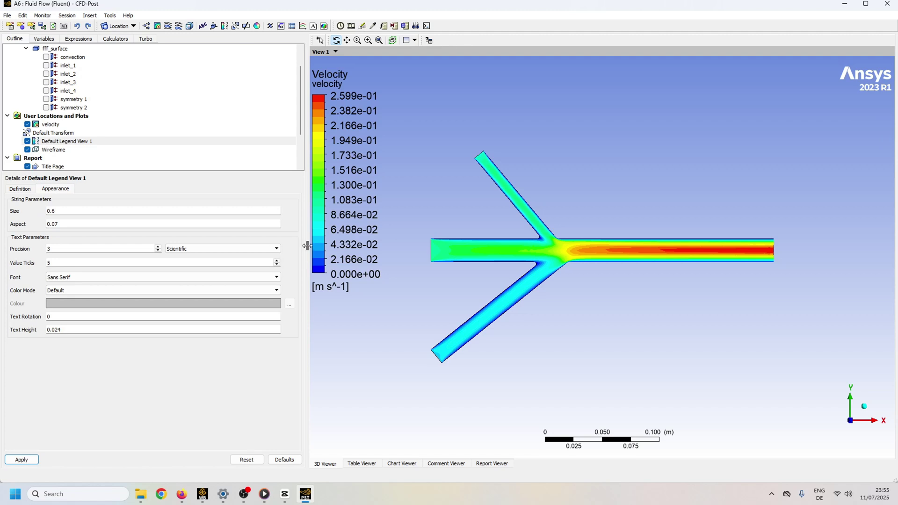
pyautogui.click(266, 249)
pyautogui.click(221, 257)
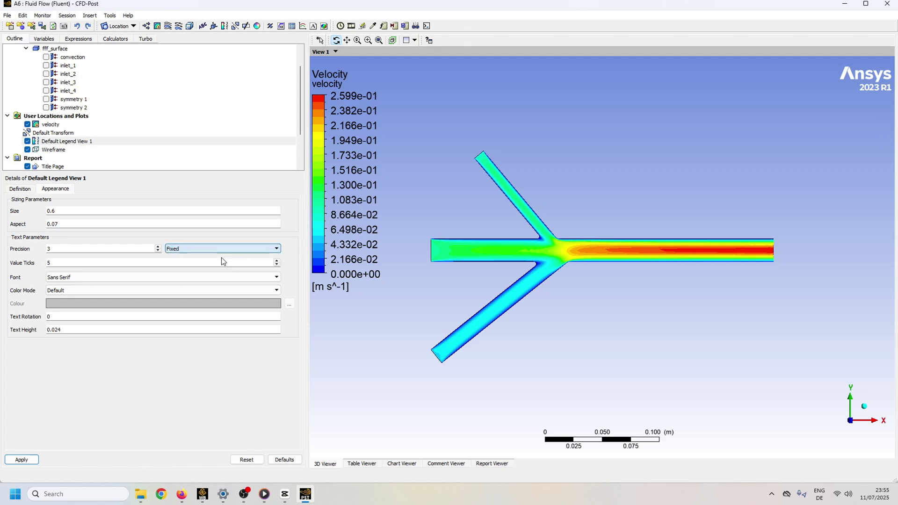
pyautogui.click(158, 246)
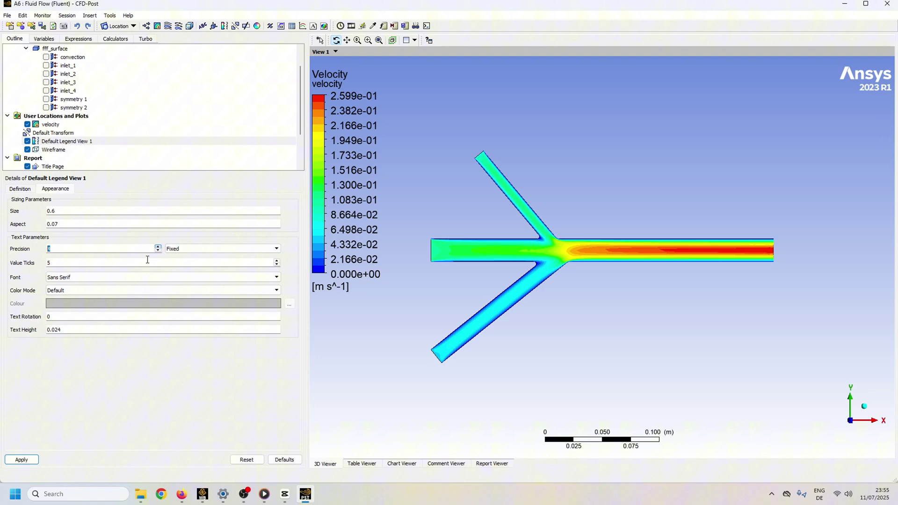
pyautogui.click(32, 460)
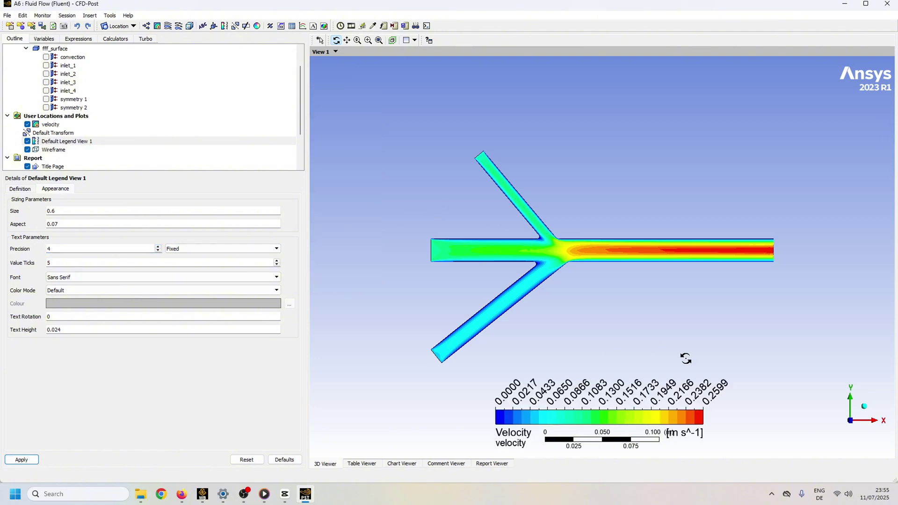
# Reduce the legend's numeric precision to 2 and apply it
pyautogui.click(158, 251)
pyautogui.click(158, 251)
pyautogui.click(22, 460)
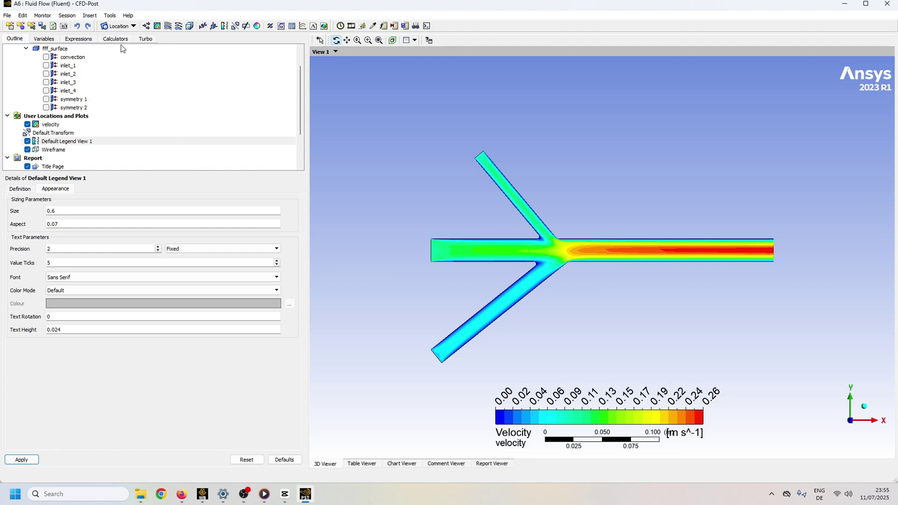
# Open the animation settings and move the current timestep to 20 for a timestep animation
pyautogui.click(111, 17)
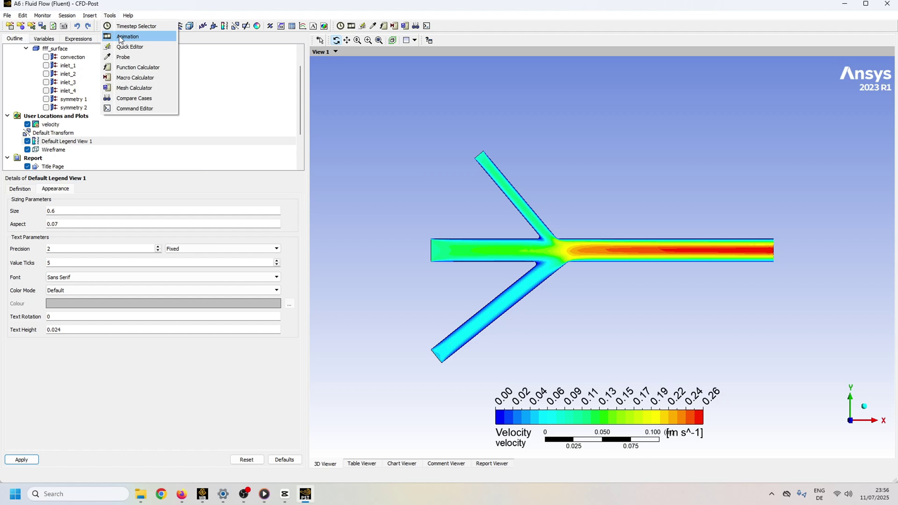
pyautogui.click(123, 37)
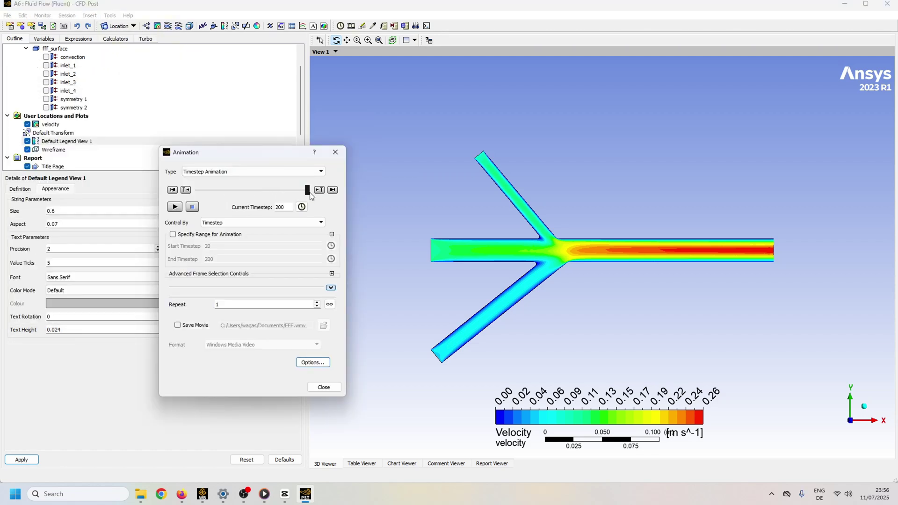
pyautogui.moveTo(274, 189); pyautogui.dragTo(201, 189)
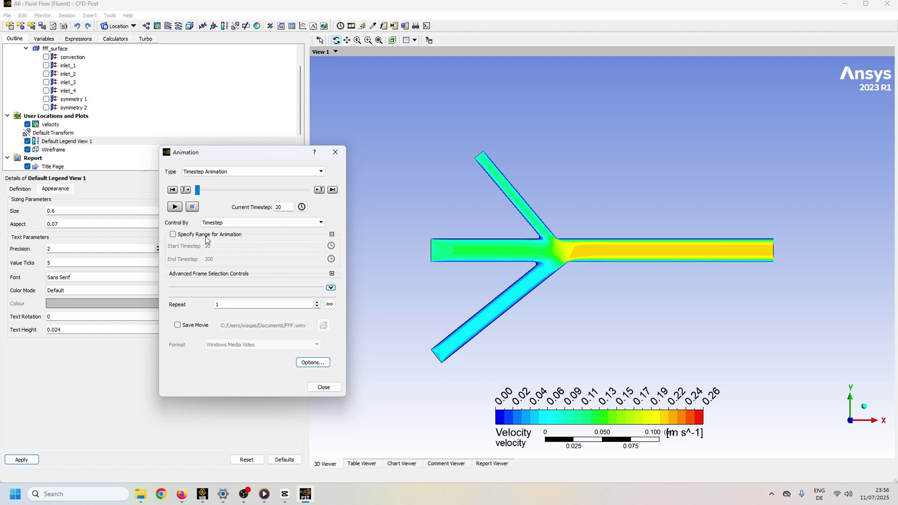
# Review the animation's timestep range and advanced frame selection options, keeping All Timesteps In Range without a specified range
pyautogui.click(173, 235)
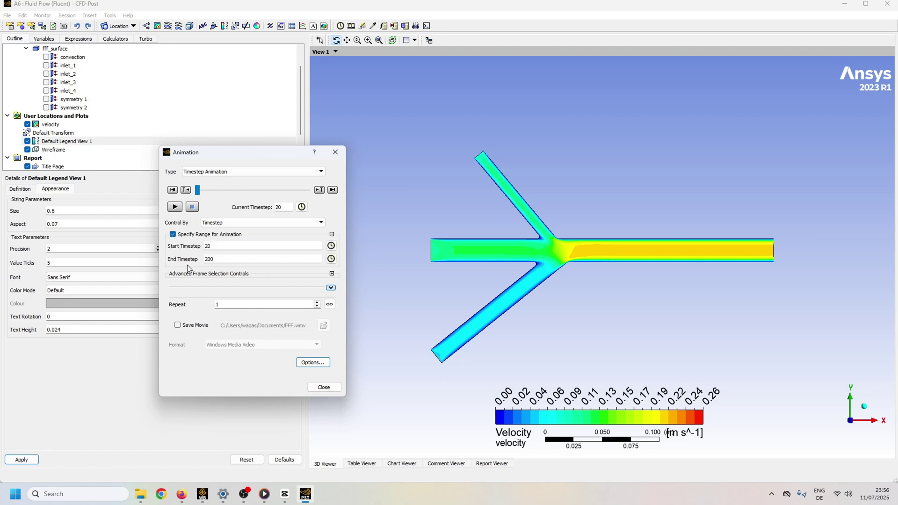
pyautogui.click(173, 235)
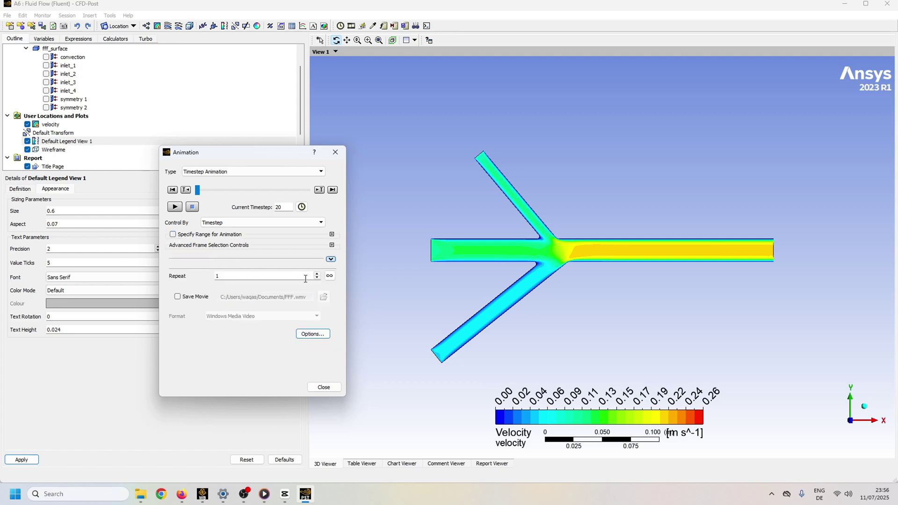
pyautogui.click(332, 245)
pyautogui.click(318, 256)
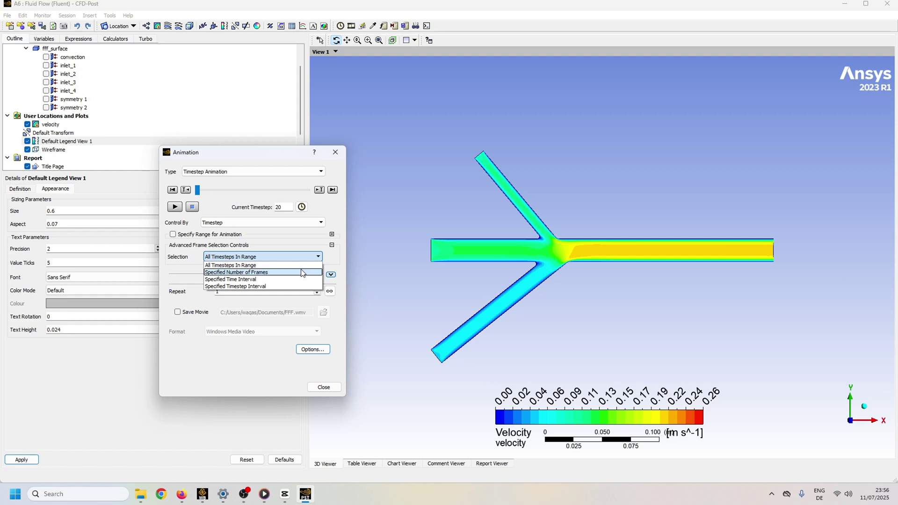
pyautogui.click(320, 265)
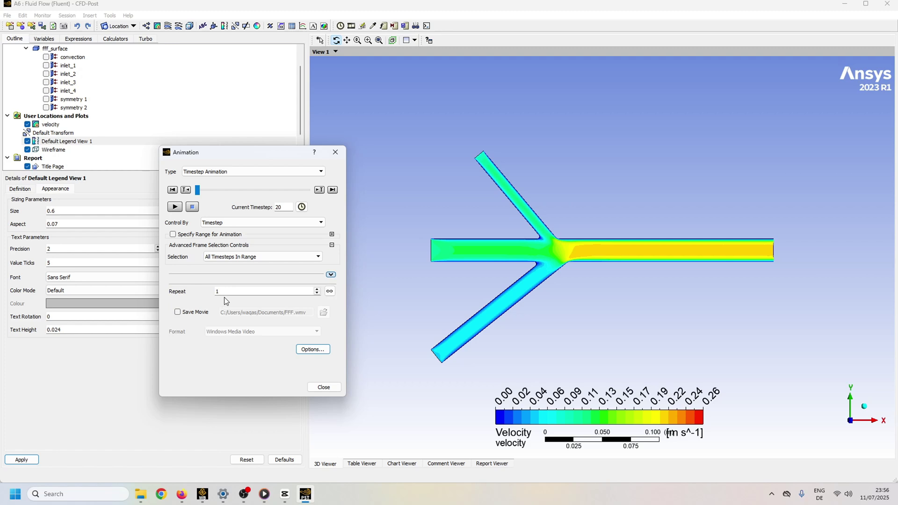
# Set the animation to repeat 2 times and enable saving it as a movie in Windows Media Video format
pyautogui.click(317, 291)
pyautogui.click(177, 313)
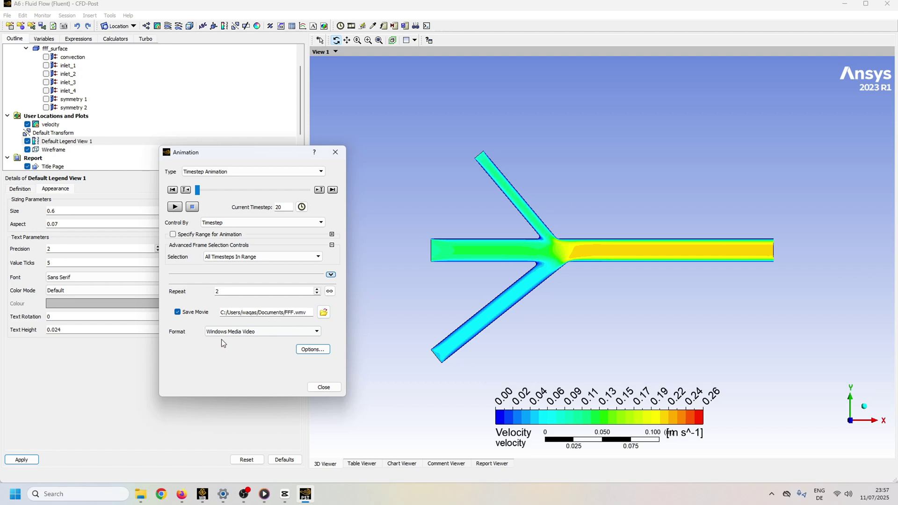
pyautogui.click(317, 331)
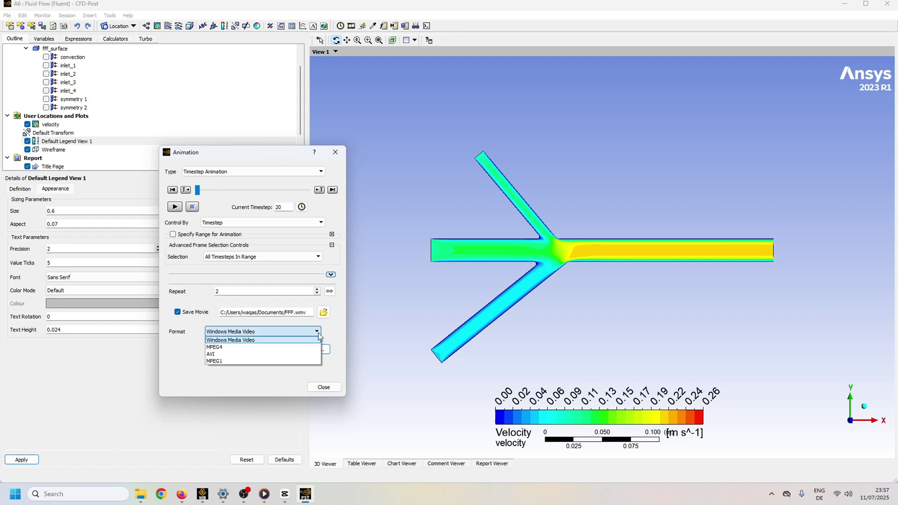
pyautogui.click(176, 352)
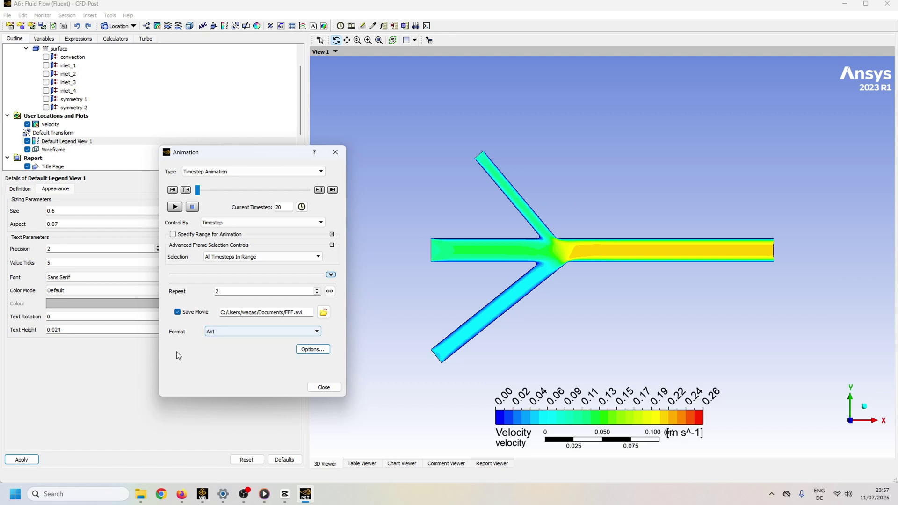
pyautogui.click(315, 333)
pyautogui.click(264, 342)
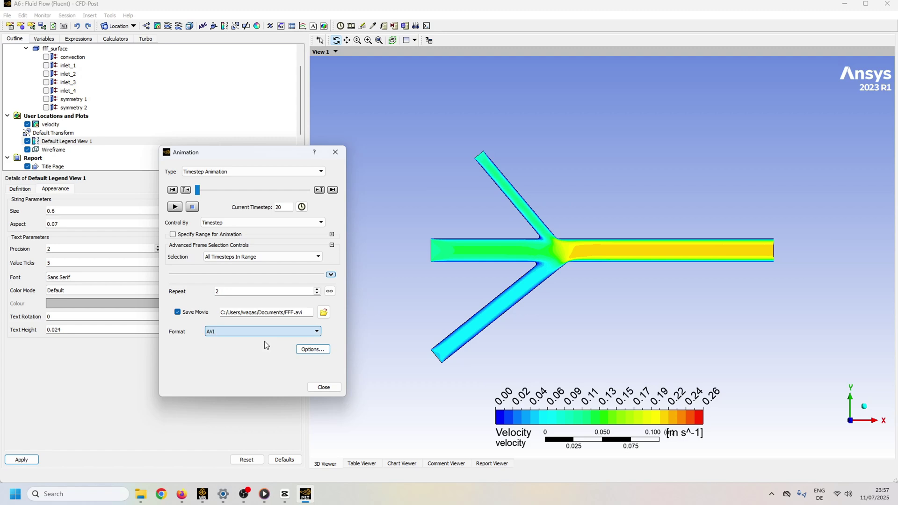
# Set the animation movie's image size to HD Video 1080p in the animation options
pyautogui.click(312, 349)
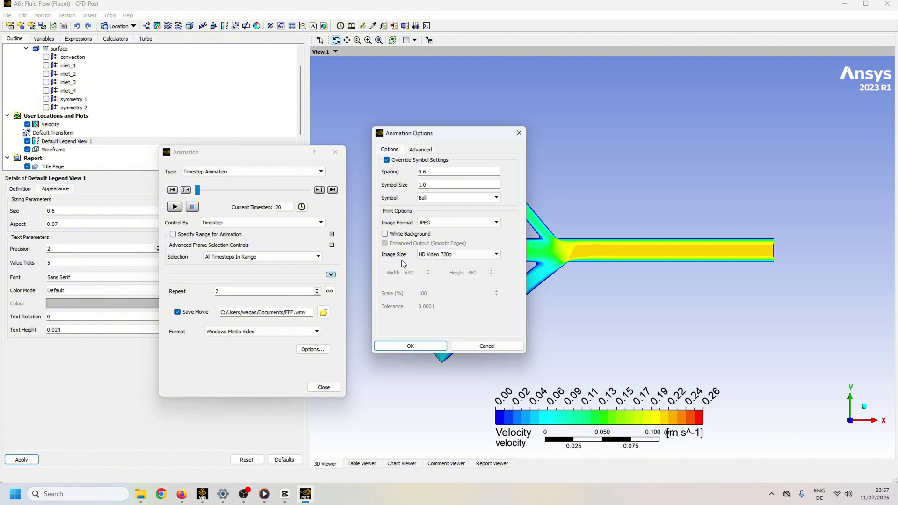
pyautogui.click(491, 257)
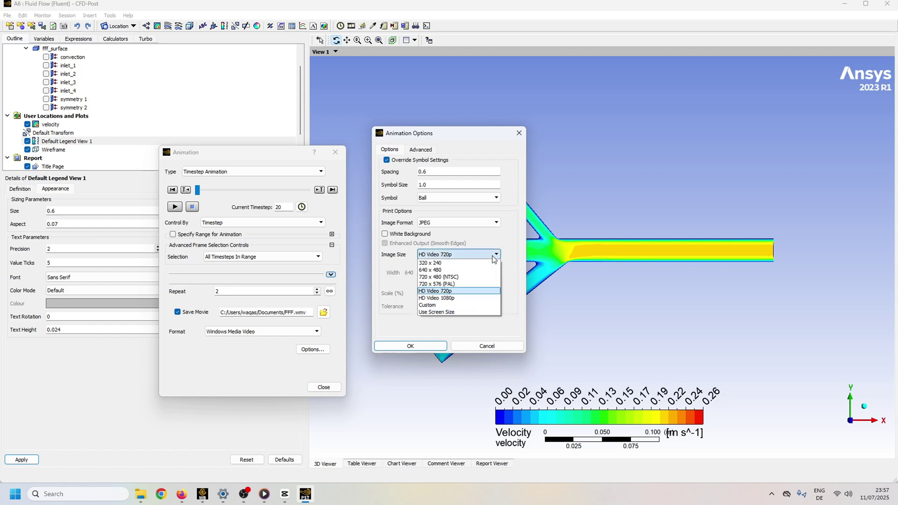
pyautogui.click(449, 298)
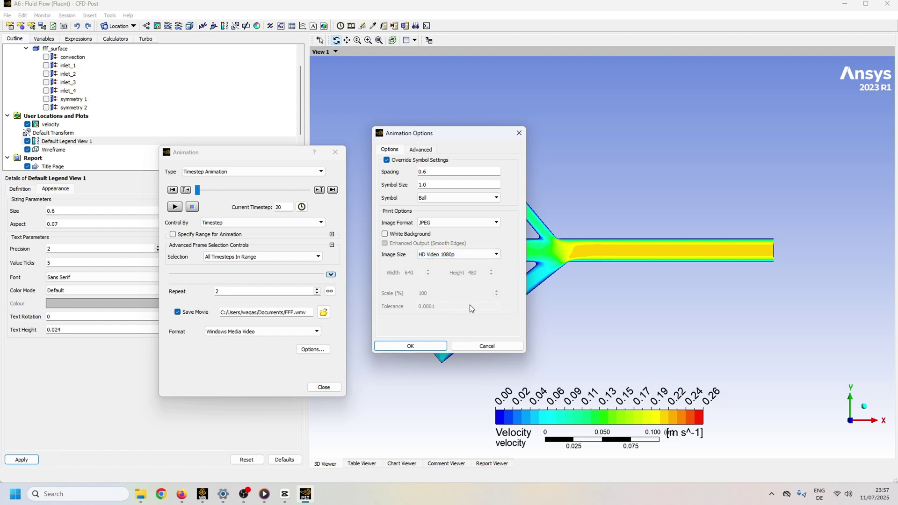
pyautogui.click(488, 254)
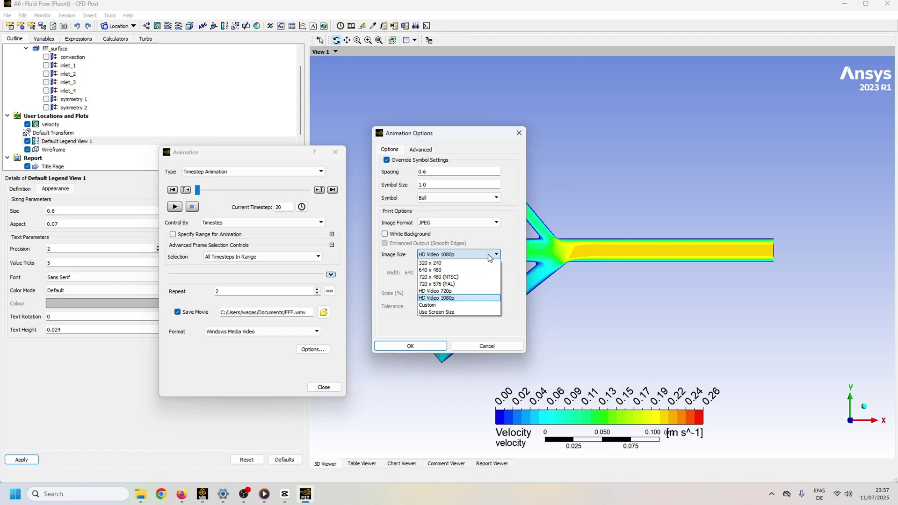
pyautogui.click(471, 298)
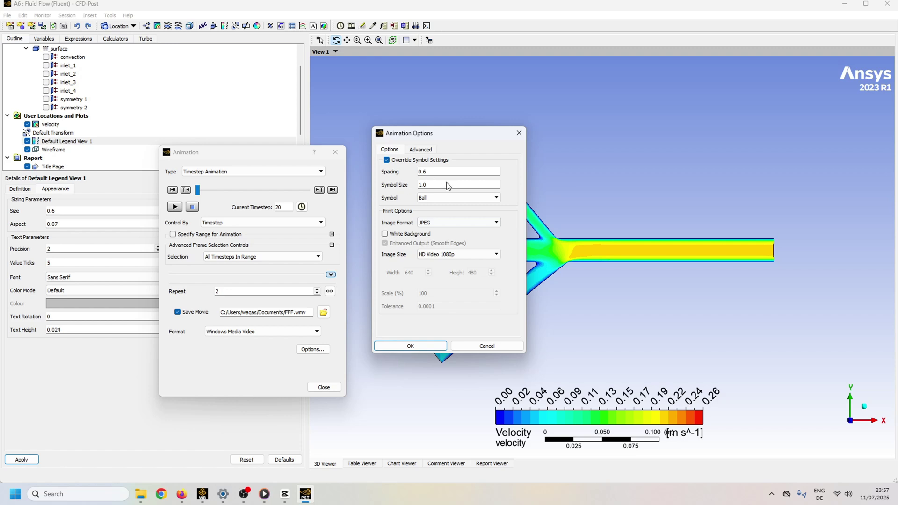
# Check the available MPEG frame rates, keep the frame rate at 24, and accept the animation options
pyautogui.click(424, 153)
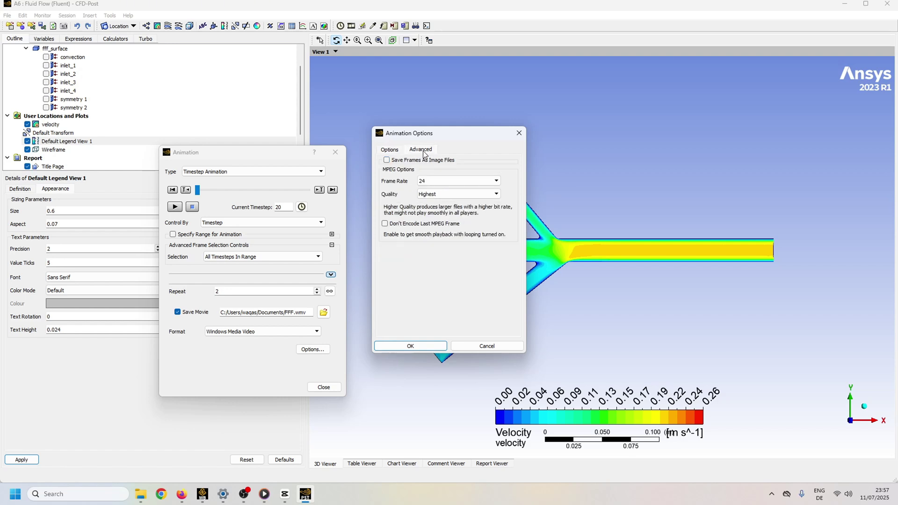
pyautogui.click(498, 182)
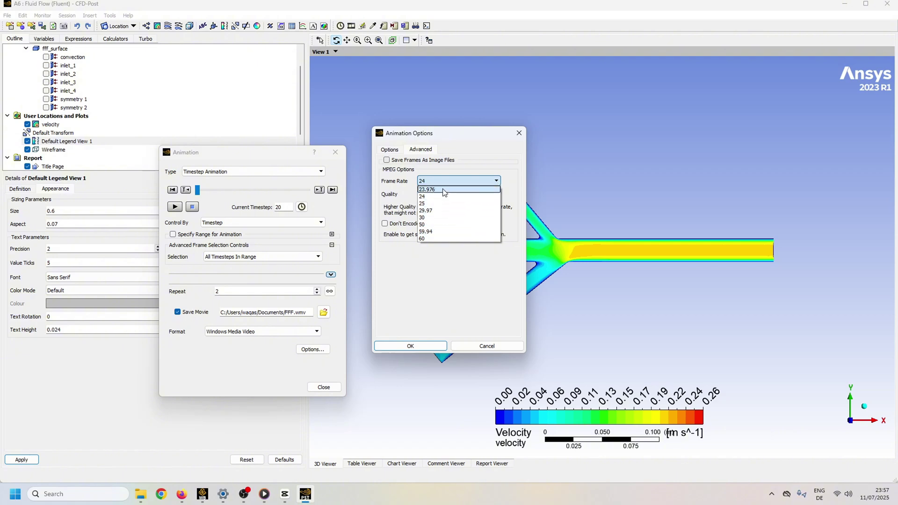
pyautogui.click(456, 274)
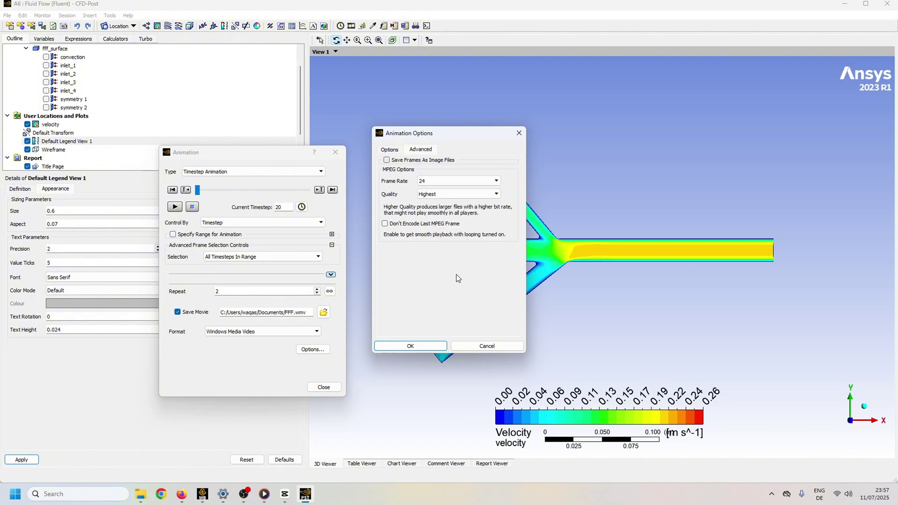
pyautogui.click(411, 346)
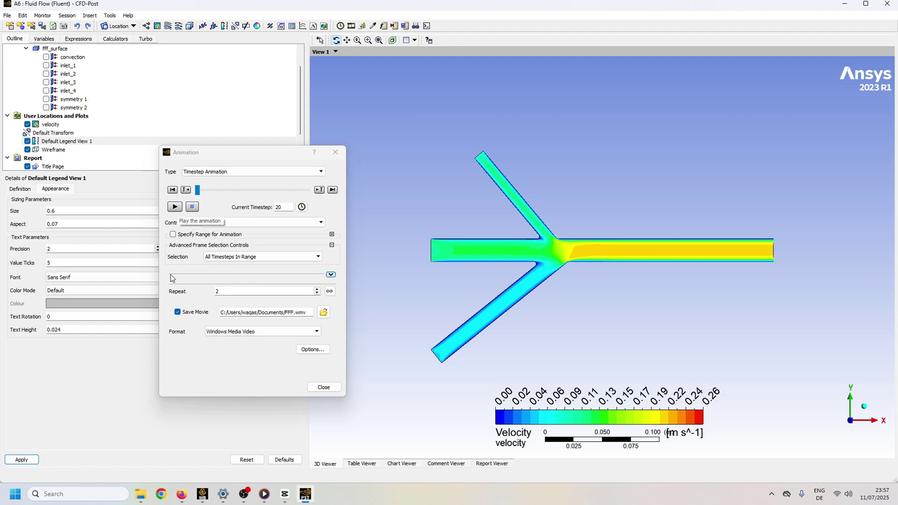
# Run the timestep animation to export the movie, and play the saved FFF video in Media Player
pyautogui.click(174, 207)
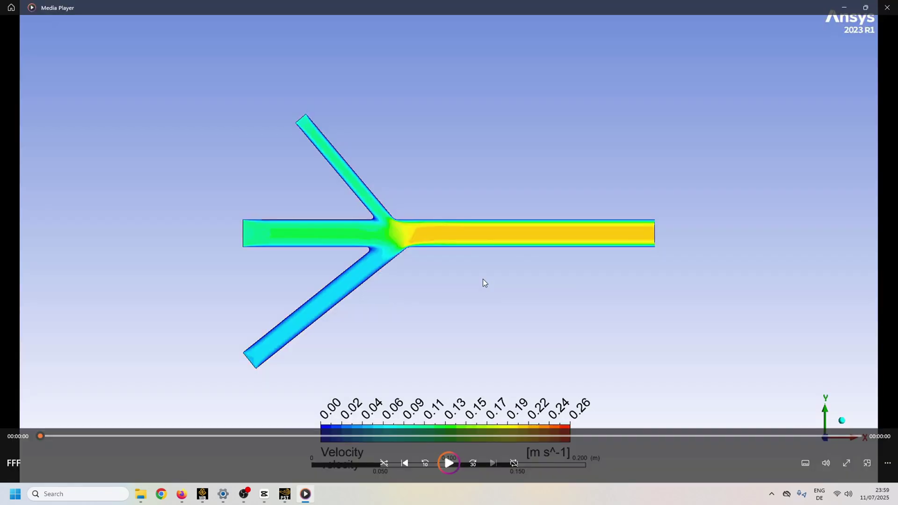
pyautogui.press('space')
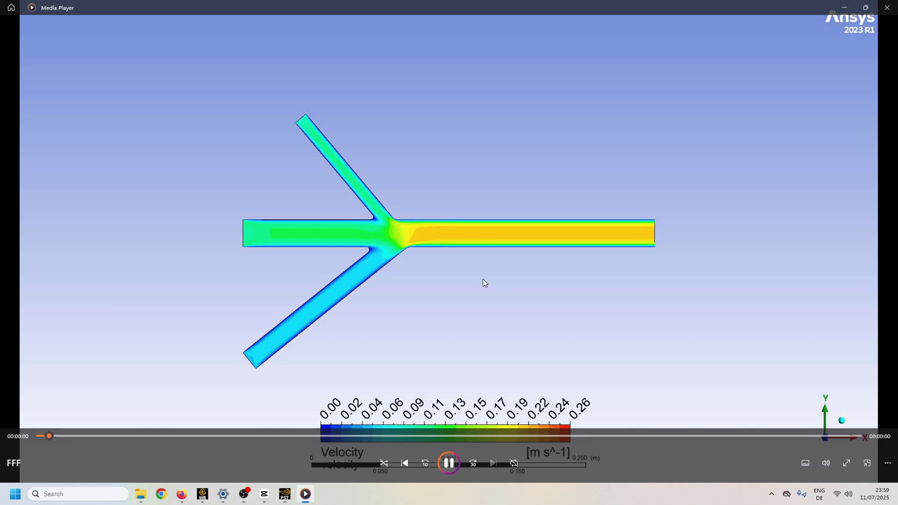